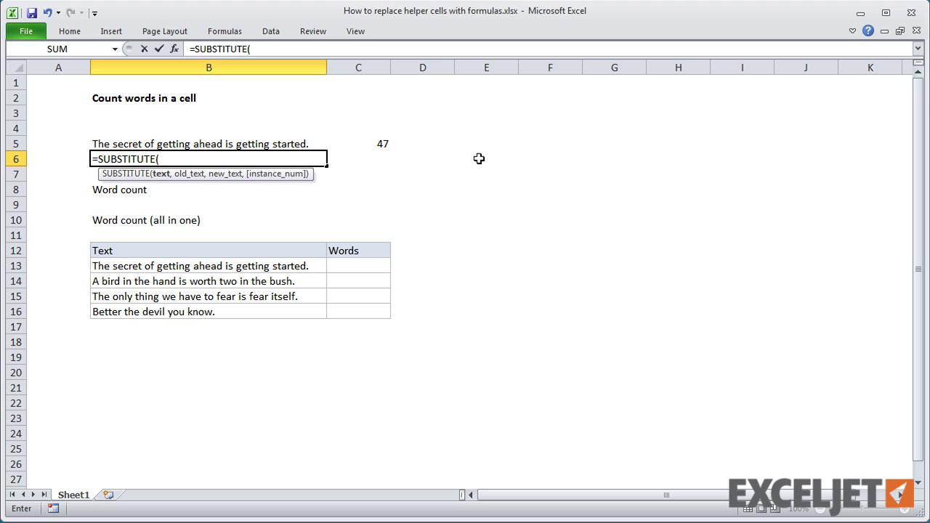
# Complete the formula in B6 as =SUBSTITUTE(B5," ","") to remove all spaces from the sentence in B5
pyautogui.click(290, 144)
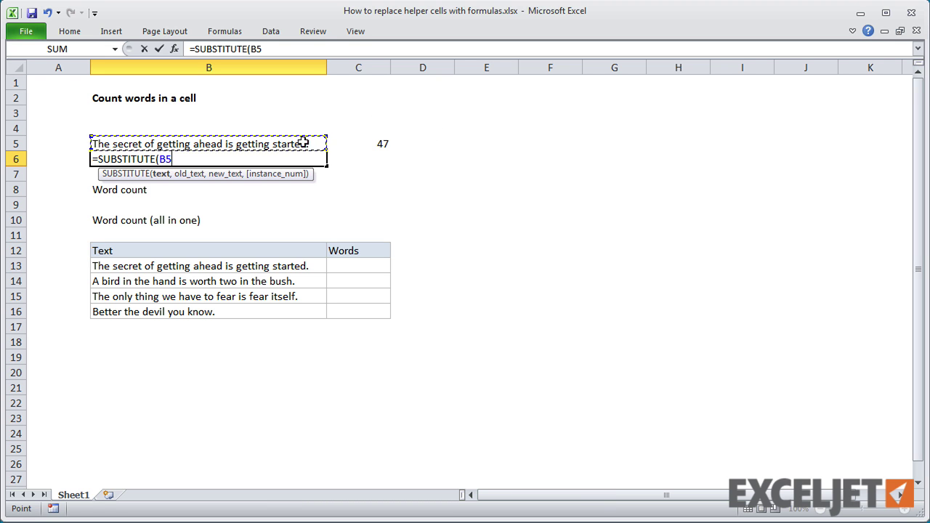
pyautogui.write(',')
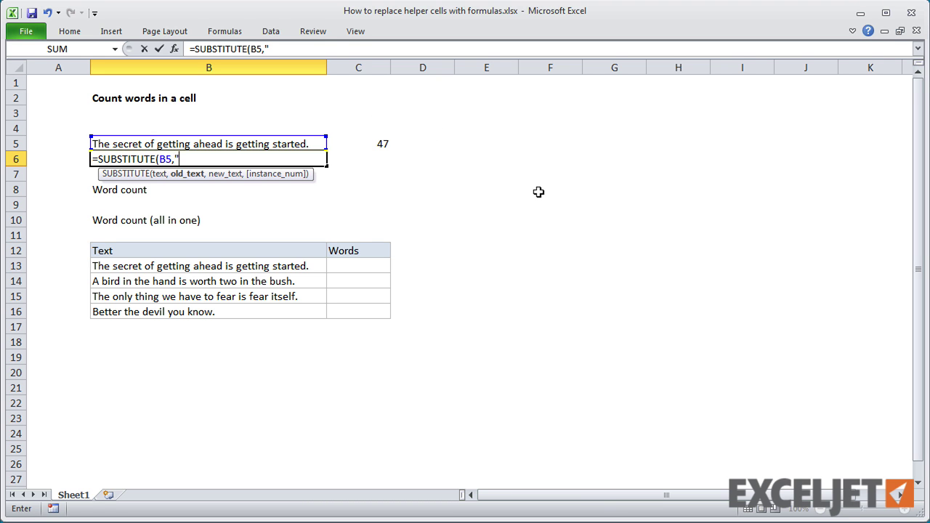
pyautogui.write('" ",""')
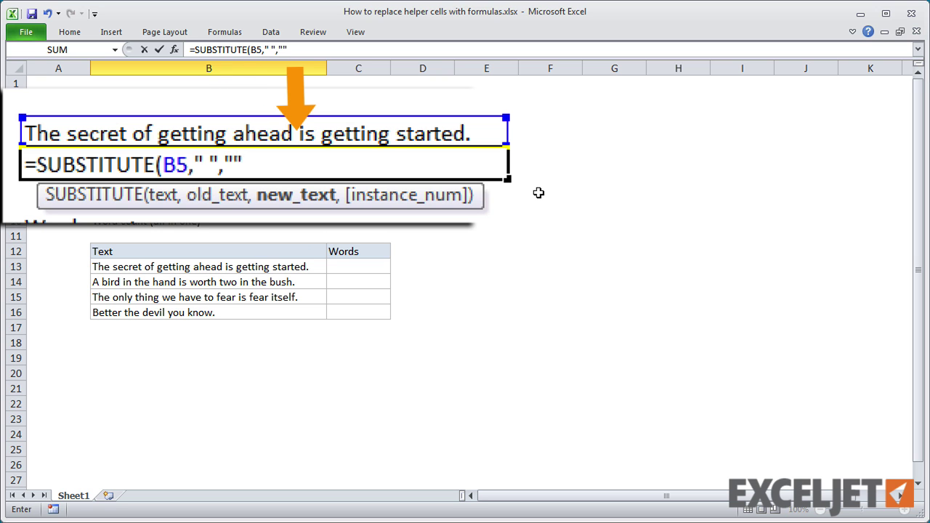
pyautogui.press('Return')
# Copy the LEN formula from C5 down to C6 to count the characters of the text without spaces
pyautogui.click(386, 146)
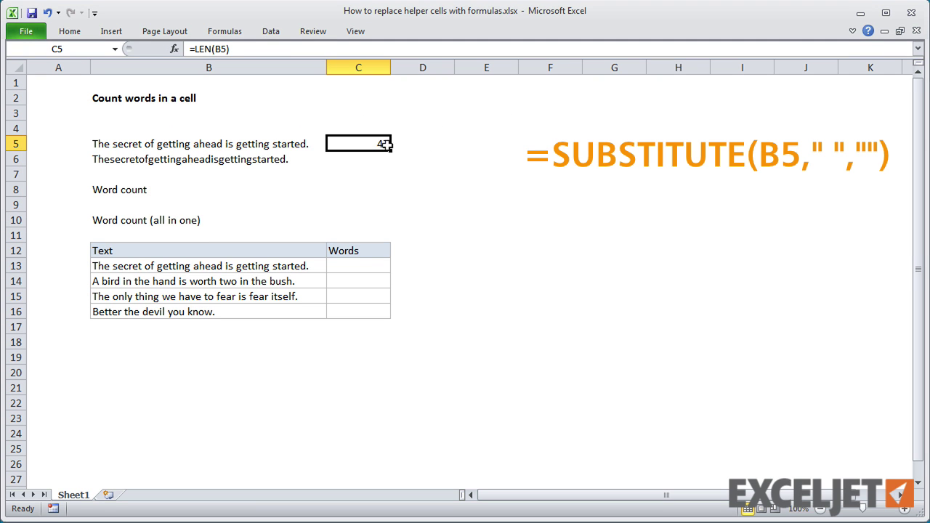
pyautogui.moveTo(390, 150); pyautogui.dragTo(383, 162)
pyautogui.click(378, 141)
pyautogui.press('Down')
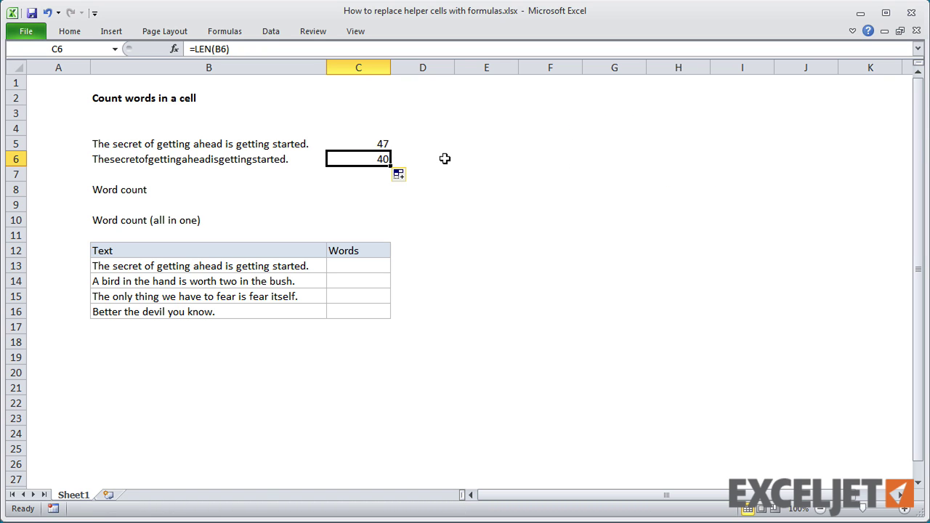
# Enter the word count formula =C5-C6+1 in C8
pyautogui.click(360, 185)
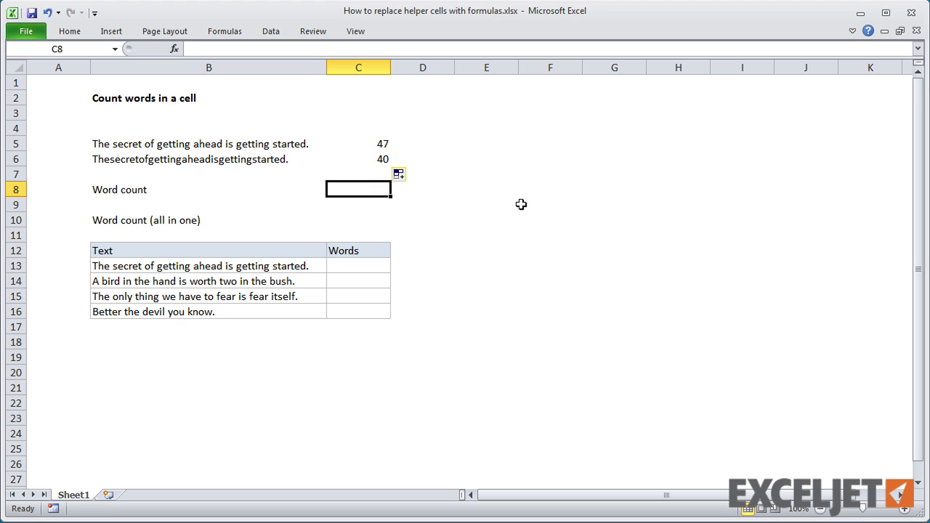
pyautogui.write('=')
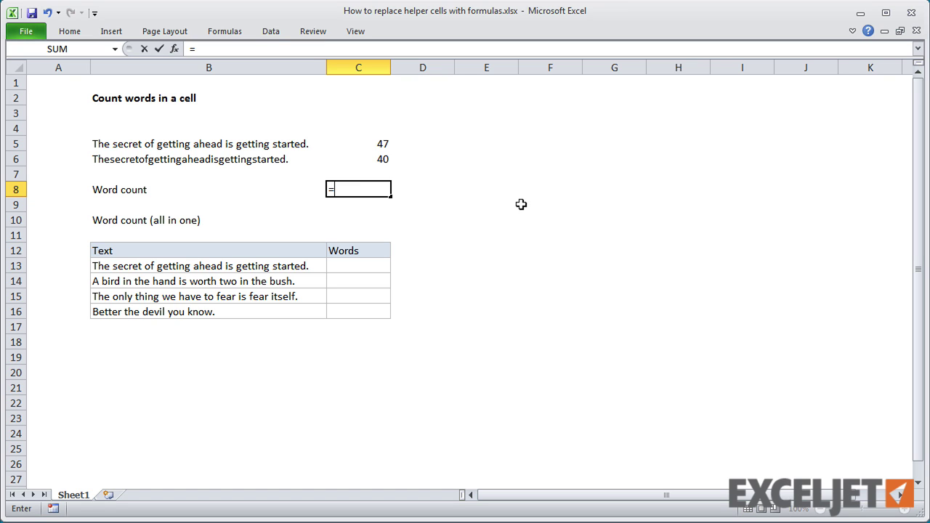
pyautogui.click(379, 143)
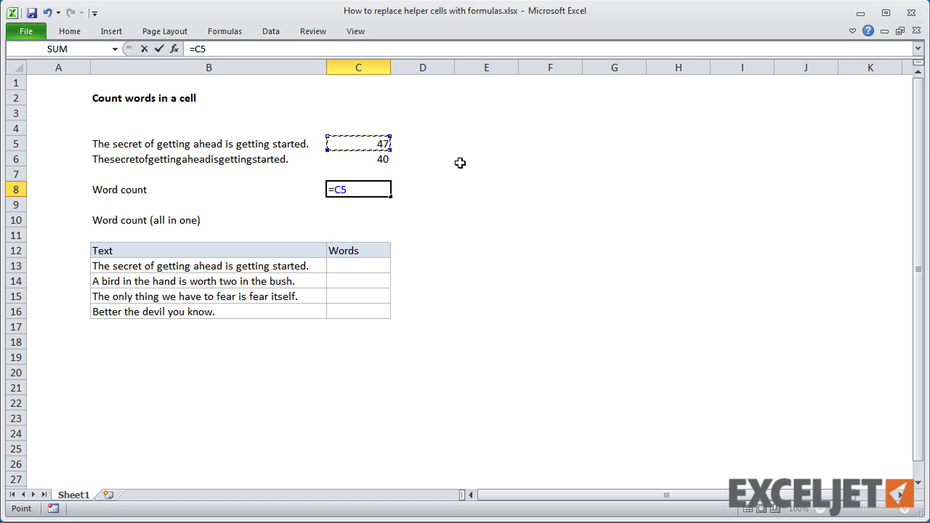
pyautogui.write('-')
pyautogui.click(368, 160)
pyautogui.write('+1')
pyautogui.press('Return')
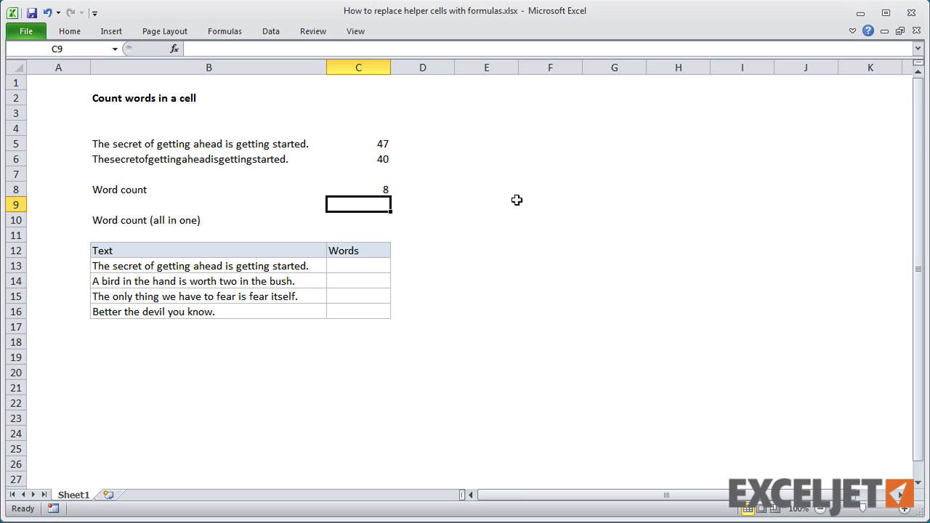
# Add a leading space and an extra space between "of" and "getting" to the sentence in B5, and check the word count formula
pyautogui.click(231, 143)
pyautogui.click(188, 49)
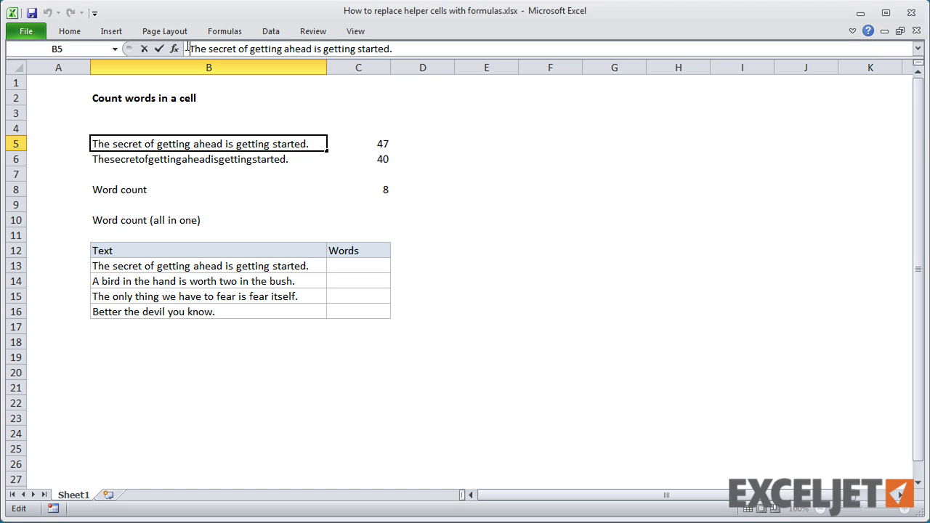
pyautogui.press('Return')
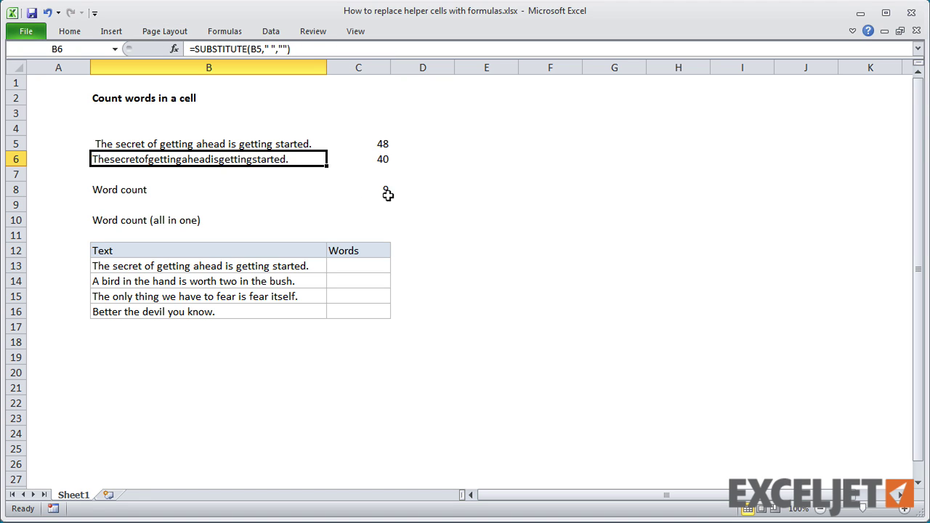
pyautogui.click(255, 144)
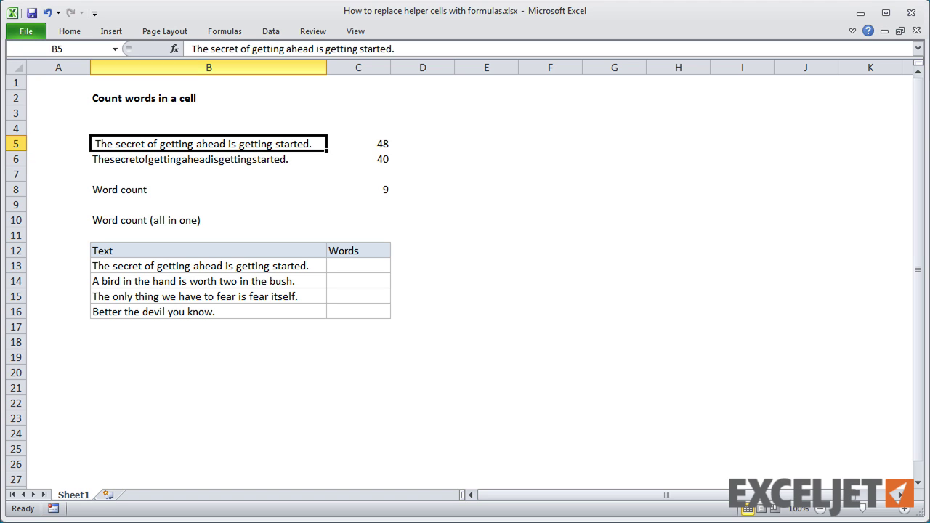
pyautogui.click(249, 49)
pyautogui.press('Return')
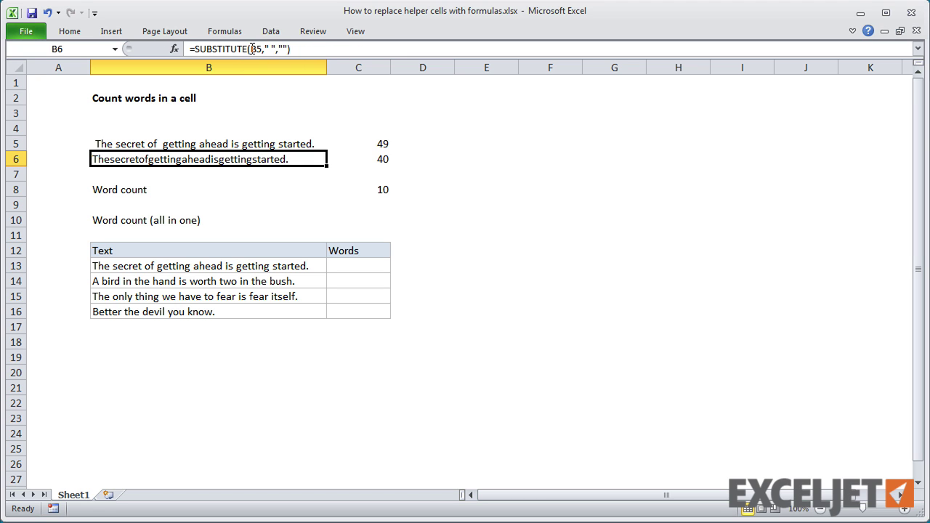
pyautogui.click(376, 189)
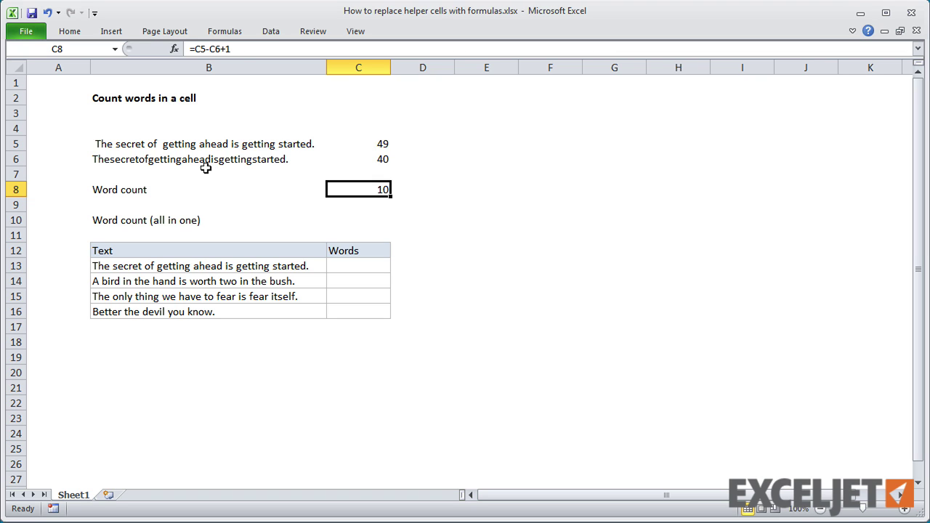
# Insert a blank row above row 6, between the original sentence and the text without spaces
pyautogui.click(13, 158)
pyautogui.rightClick(13, 157)
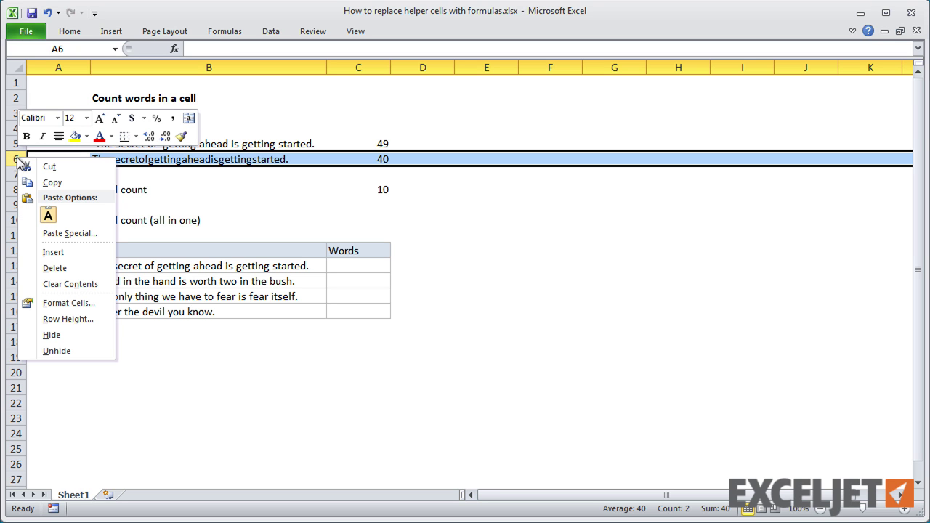
pyautogui.click(53, 251)
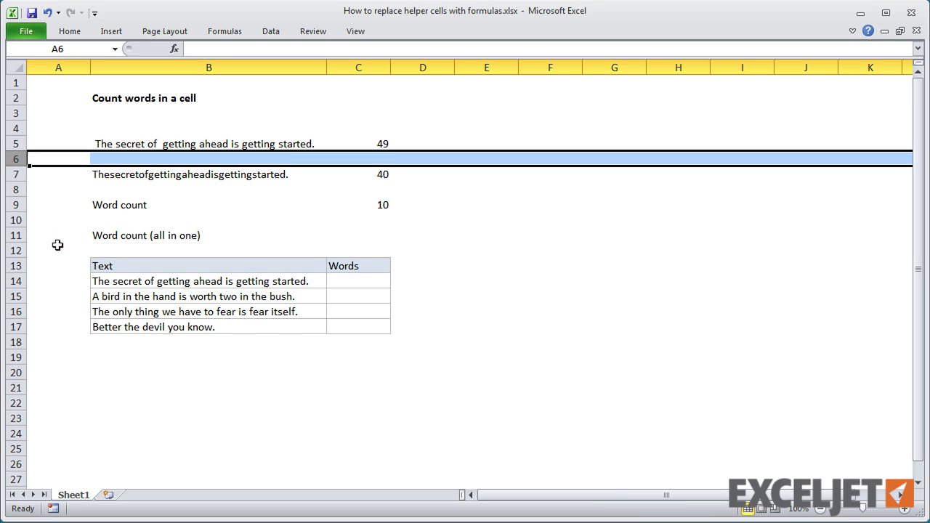
# Enter =TRIM(B5) in B6 to strip the extra spaces from the sentence
pyautogui.click(165, 160)
pyautogui.write('=TRIM(')
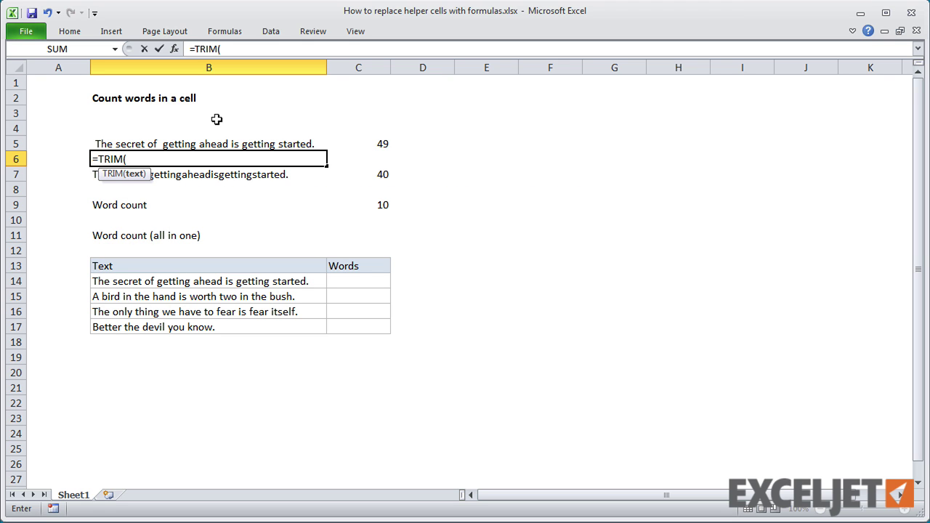
pyautogui.click(195, 142)
pyautogui.write(')')
pyautogui.press('Return')
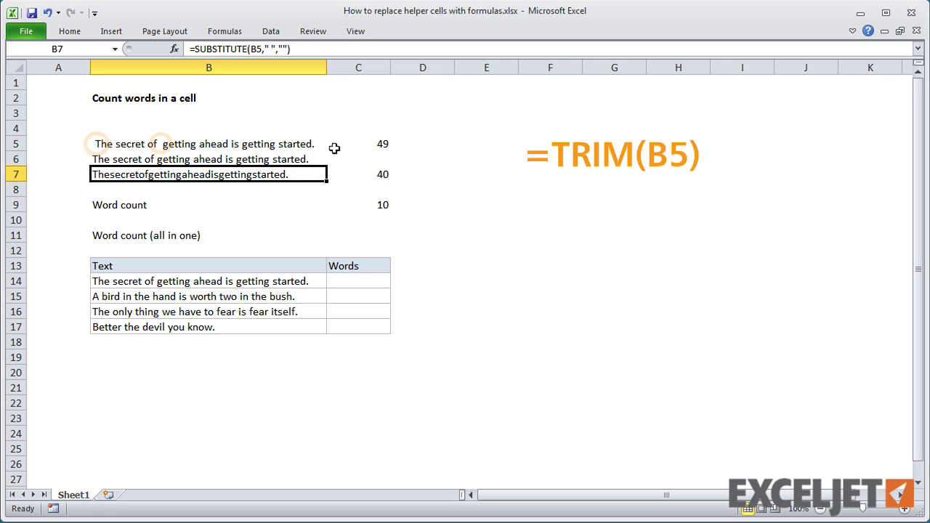
# Copy the LEN formula from C5 down to C6 to count the characters of the trimmed sentence
pyautogui.click(379, 143)
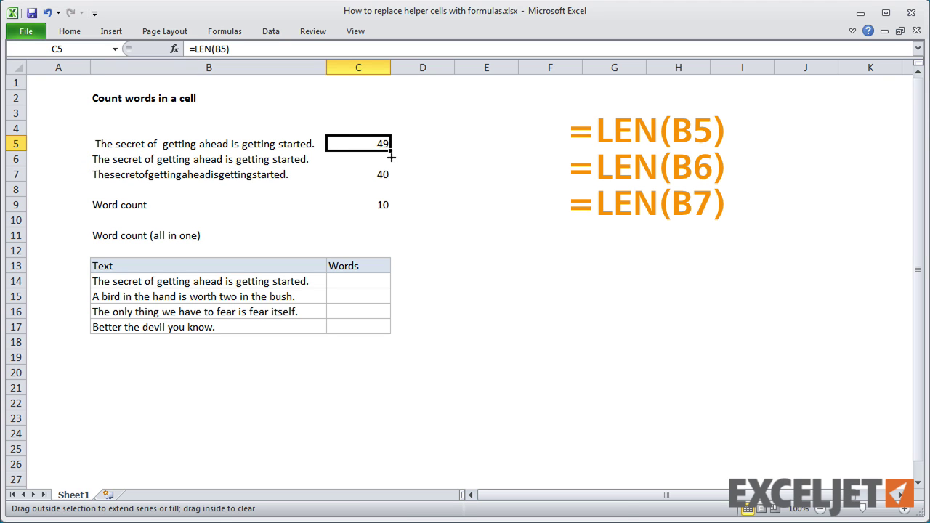
pyautogui.moveTo(391, 156); pyautogui.dragTo(391, 164)
pyautogui.click(385, 160)
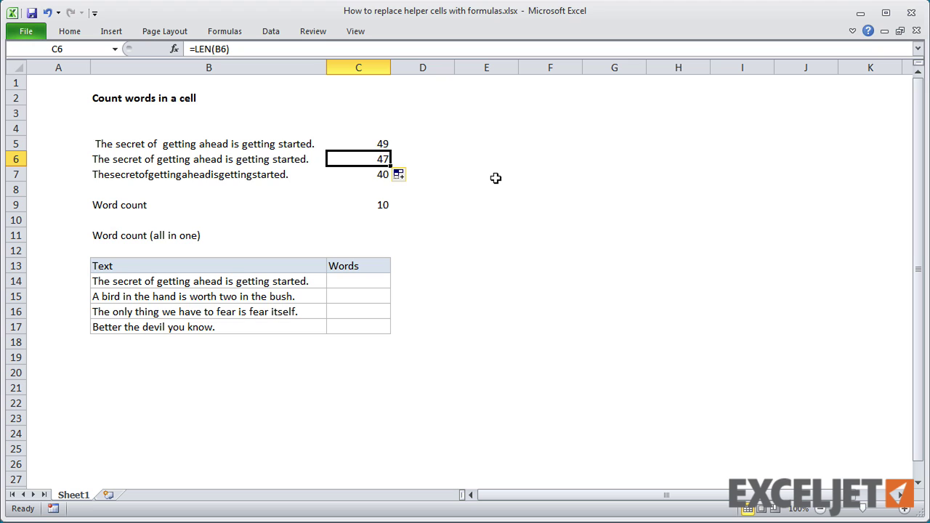
# Redirect the first reference of the word count formula in C9 so that it reads =C6-C7+1
pyautogui.click(379, 203)
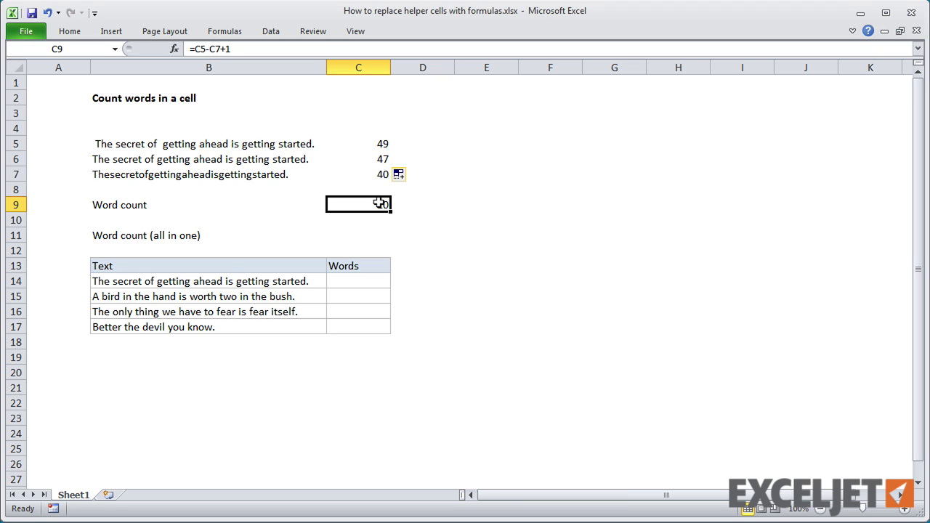
pyautogui.click(293, 48)
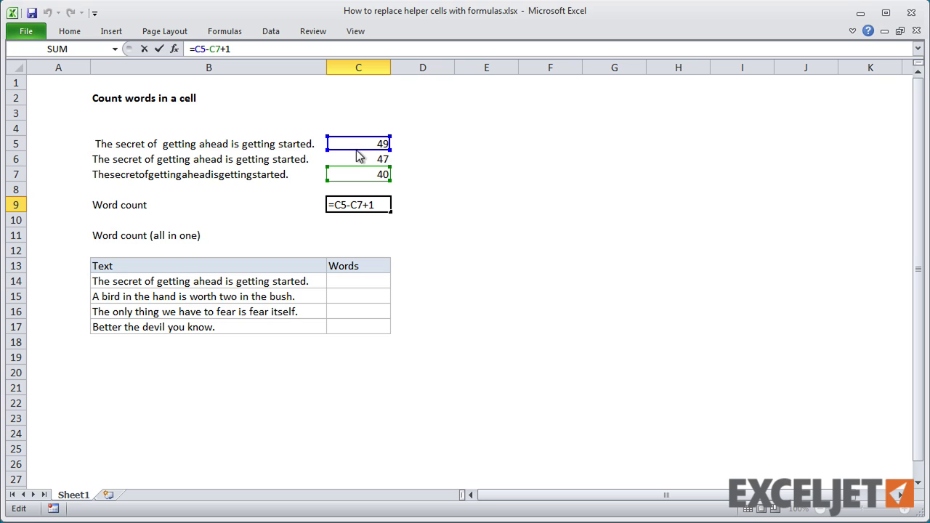
pyautogui.moveTo(356, 151); pyautogui.dragTo(356, 155)
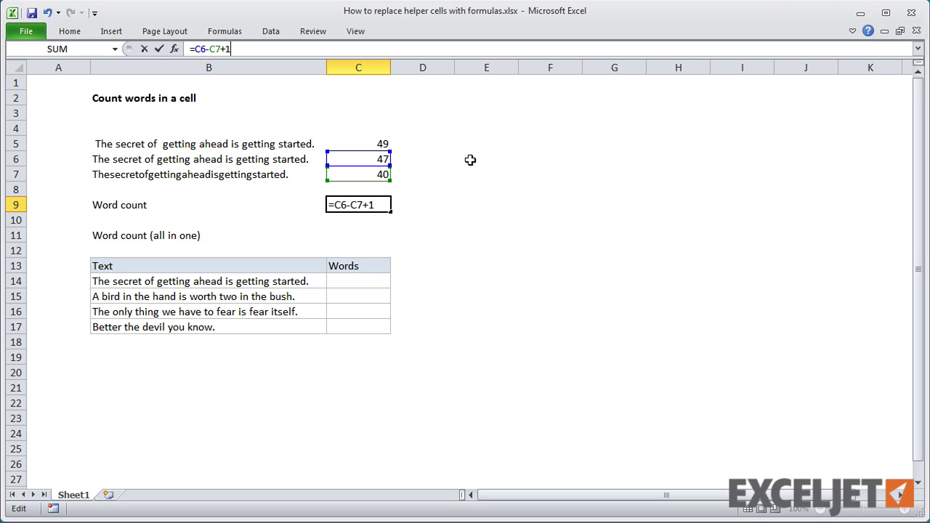
pyautogui.press('Return')
# Copy the formula text =C6-C7+1 from C9 and paste it into C11 for the all-in-one word count
pyautogui.click(375, 205)
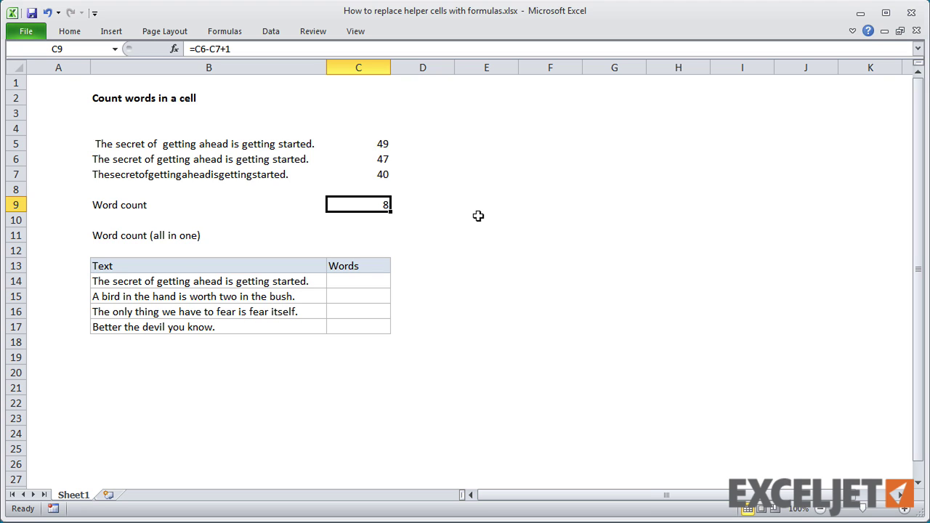
pyautogui.moveTo(261, 49); pyautogui.dragTo(178, 50)
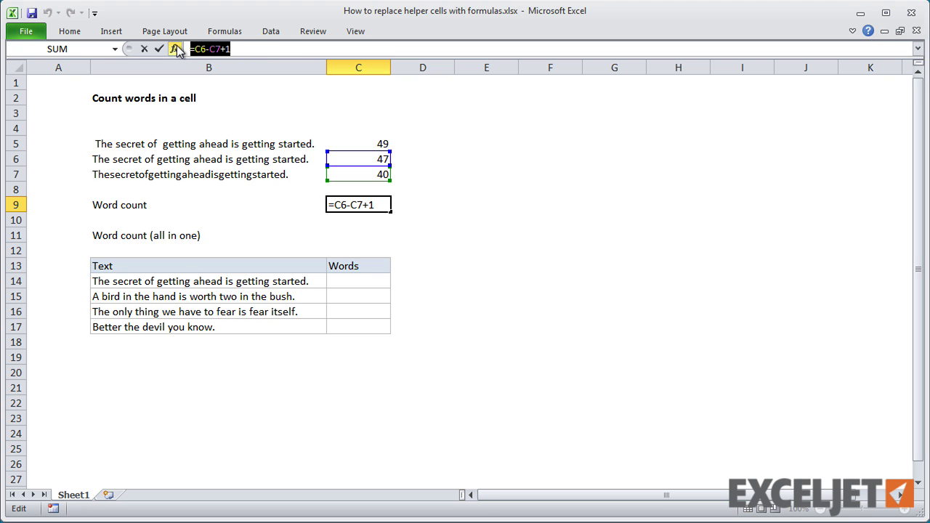
pyautogui.hotkey('ctrl', 'c')
pyautogui.press('Escape')
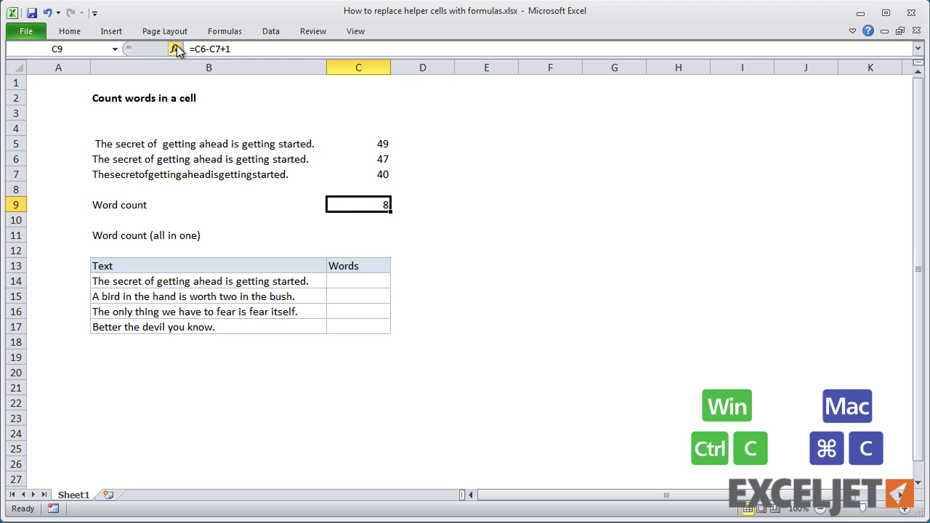
pyautogui.click(349, 236)
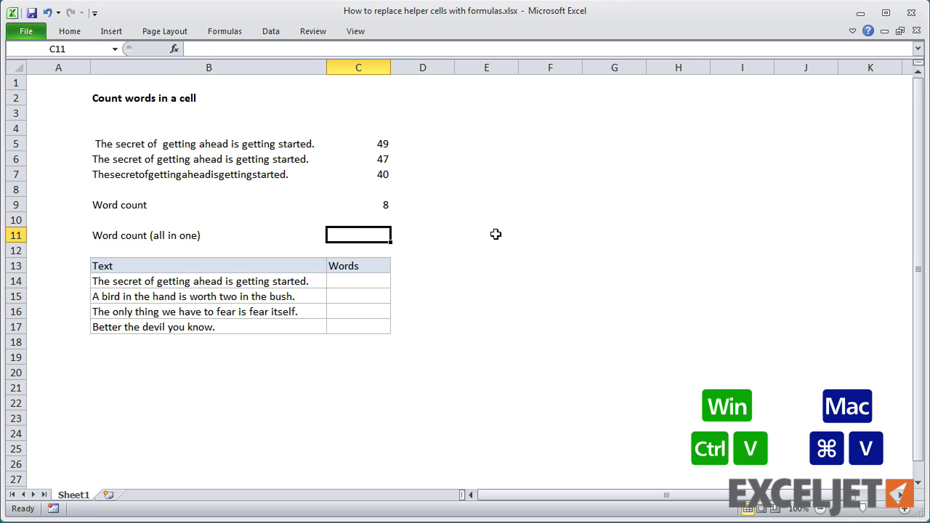
pyautogui.hotkey('ctrl', 'v')
pyautogui.press('Return')
pyautogui.click(360, 233)
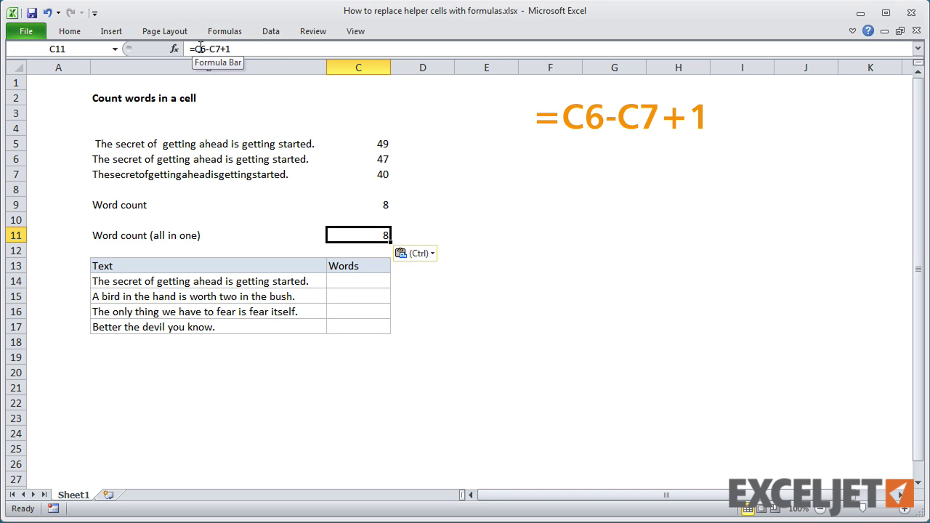
# Replace the C6 reference in the C11 formula with LEN(B6) copied from C6, giving =LEN(B6)-C7+1
pyautogui.click(379, 160)
pyautogui.click(239, 46)
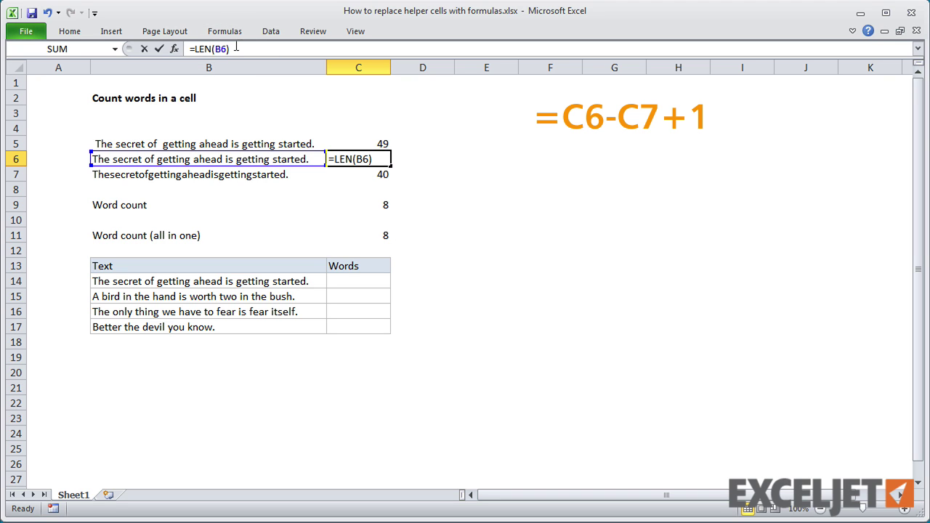
pyautogui.moveTo(239, 48); pyautogui.dragTo(191, 48)
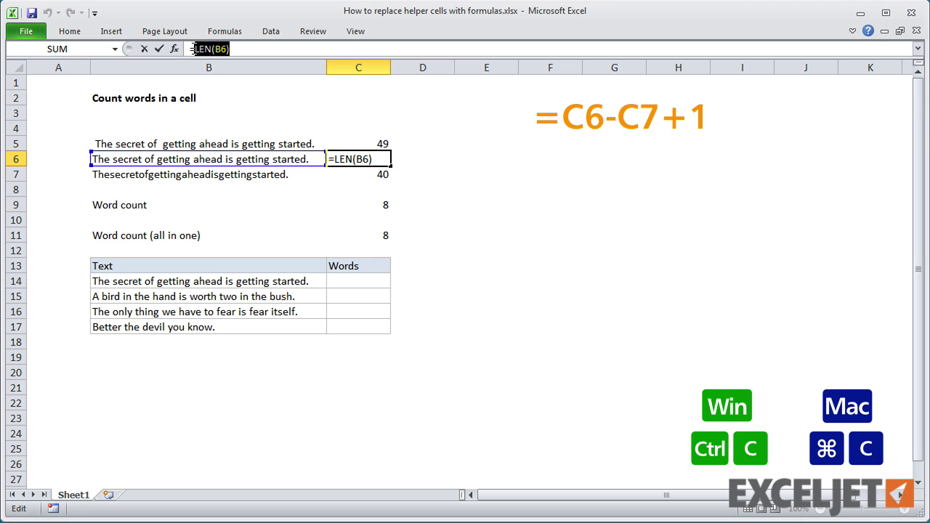
pyautogui.press('Escape')
pyautogui.click(353, 235)
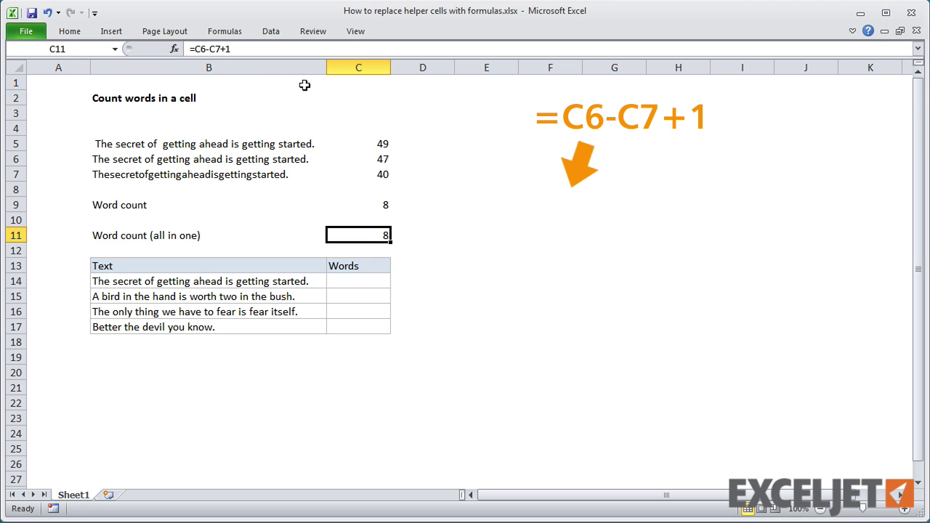
pyautogui.doubleClick(200, 49)
pyautogui.hotkey('ctrl', 'v')
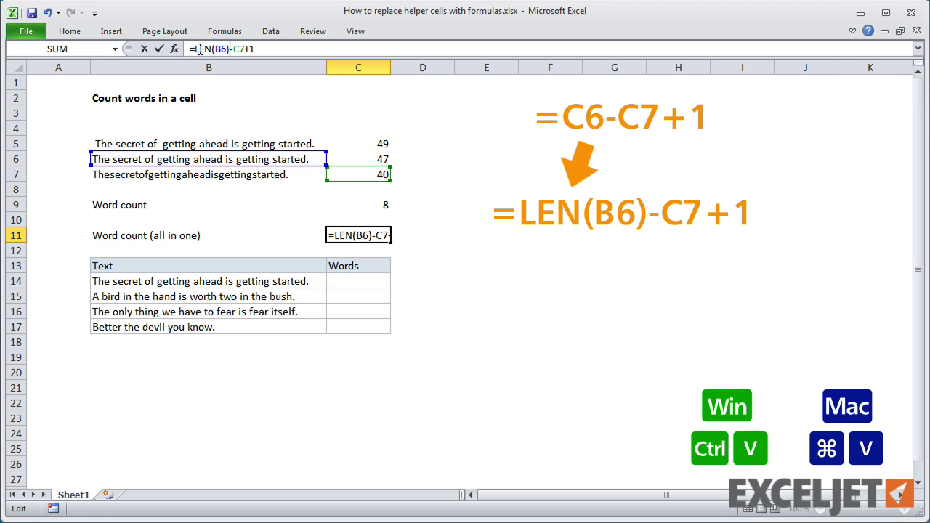
pyautogui.press('Return')
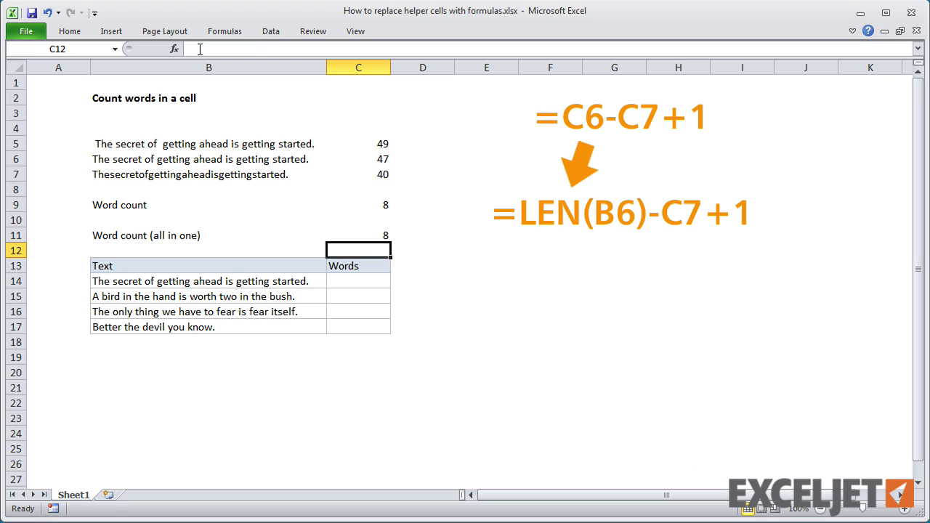
# Replace the B6 reference in the C11 formula with TRIM(B5) copied from B6, giving =LEN(TRIM(B5))-C7+1
pyautogui.click(371, 238)
pyautogui.click(221, 48)
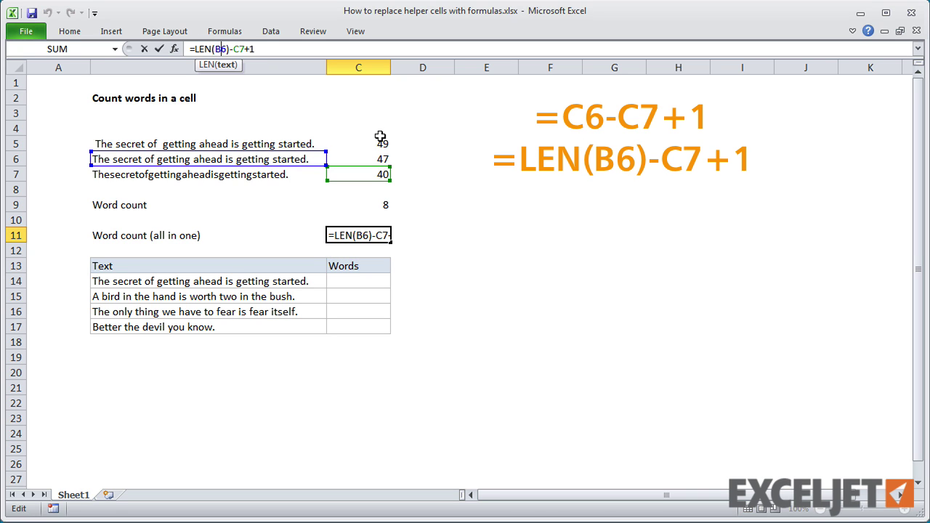
pyautogui.press('Escape')
pyautogui.click(307, 155)
pyautogui.moveTo(240, 49); pyautogui.dragTo(193, 49)
pyautogui.hotkey('ctrl', 'c')
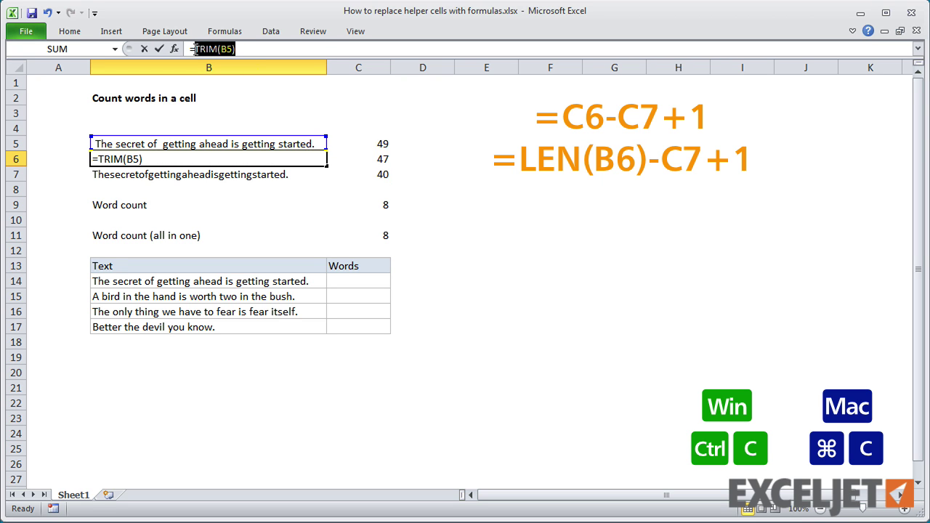
pyautogui.press('Escape')
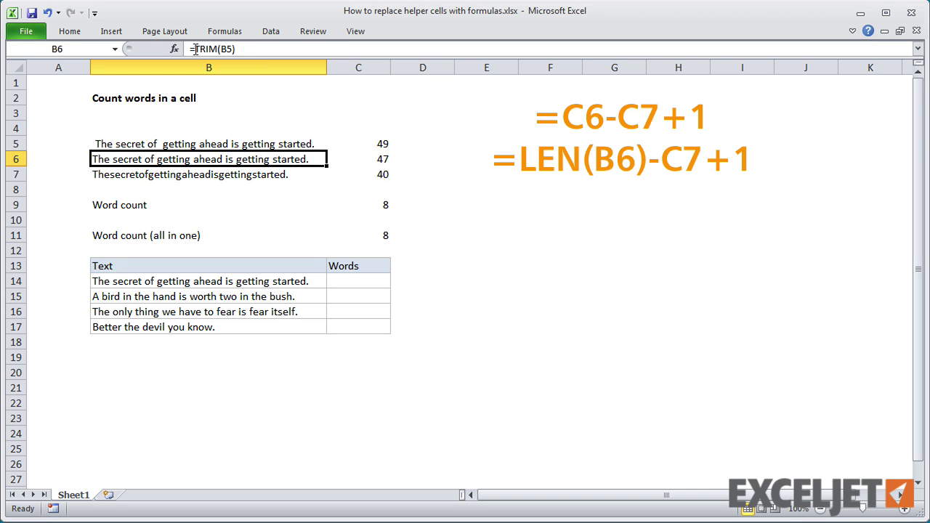
pyautogui.click(366, 236)
pyautogui.doubleClick(218, 49)
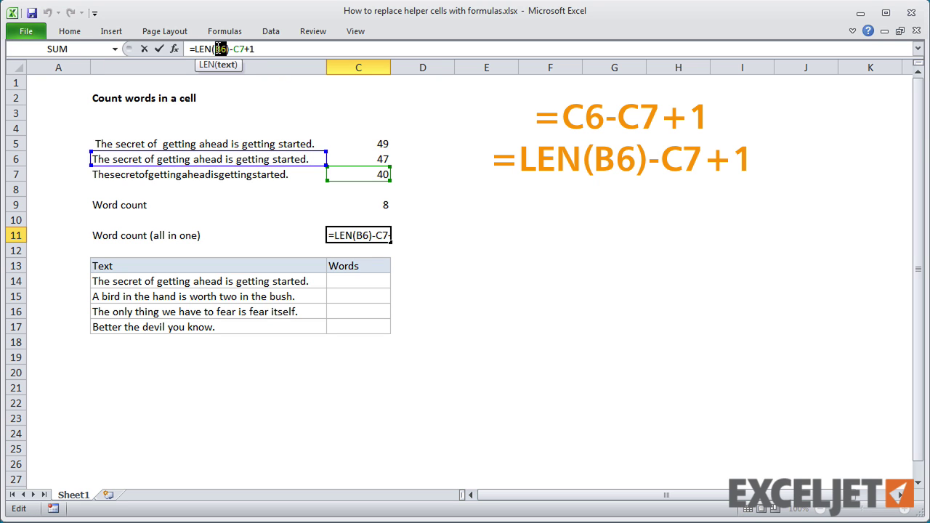
pyautogui.hotkey('ctrl', 'v')
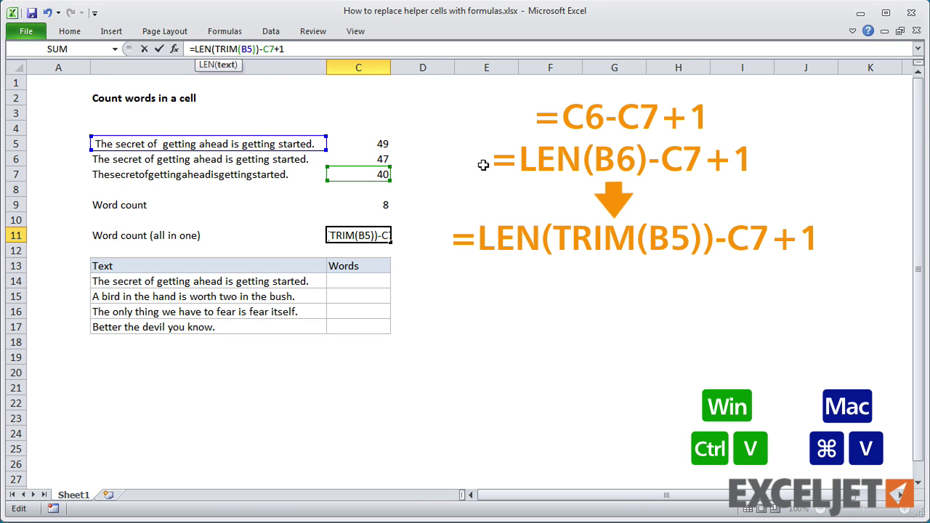
pyautogui.press('Return')
# Replace the C7 reference in the C11 formula with LEN(B7) copied from C7, giving =LEN(TRIM(B5))-LEN(B7)+1
pyautogui.click(367, 235)
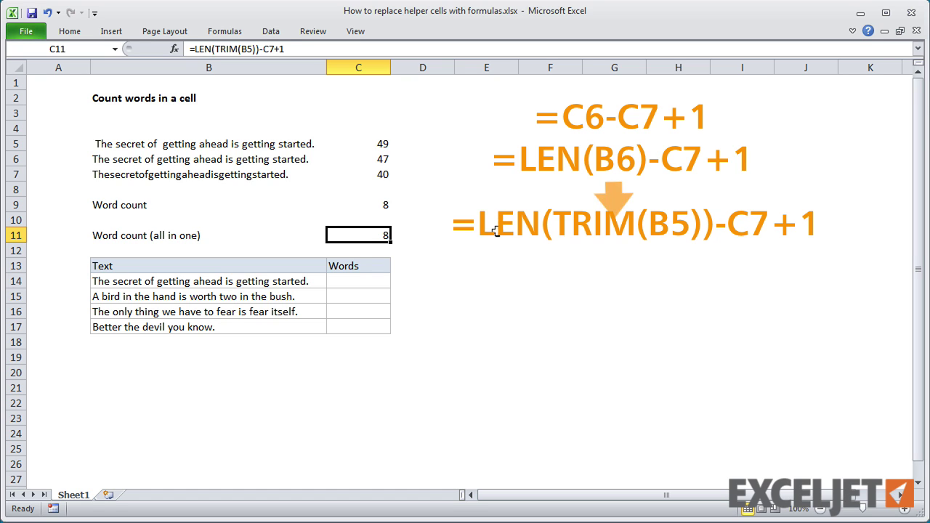
pyautogui.click(280, 48)
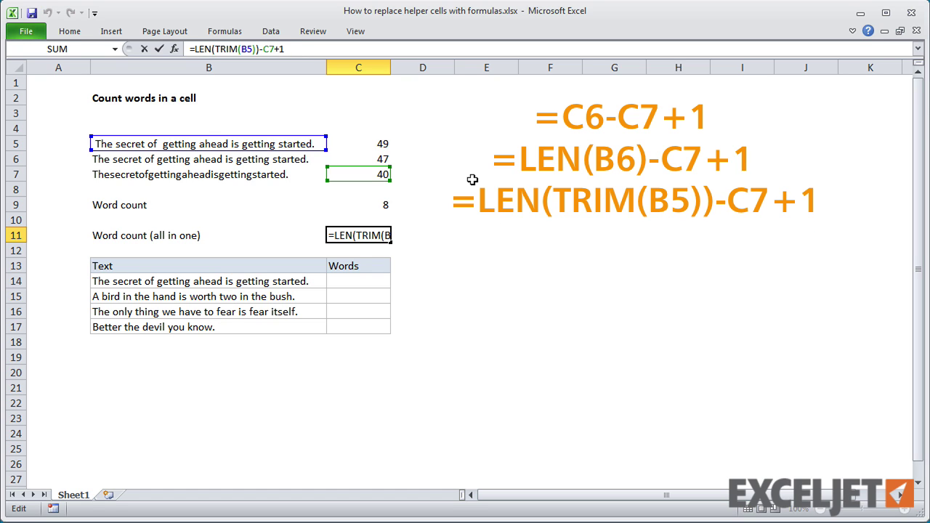
pyautogui.press('Escape')
pyautogui.click(375, 173)
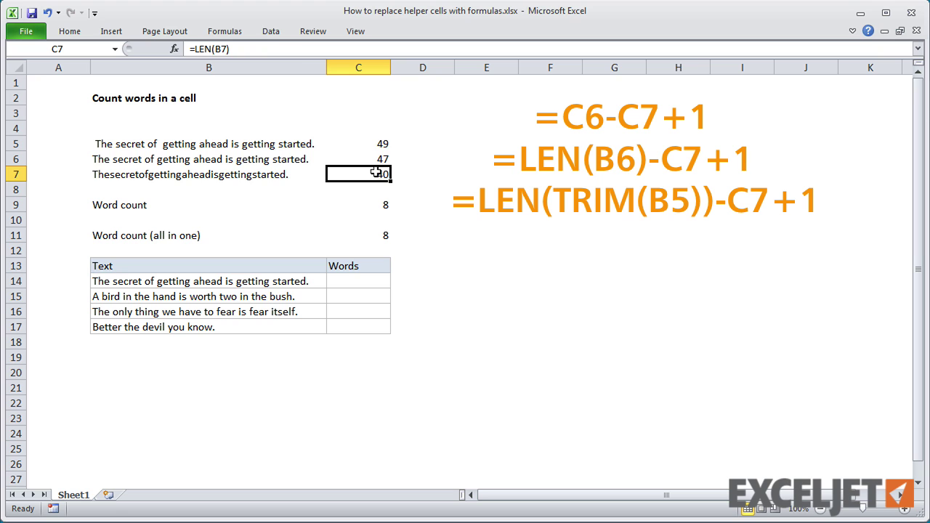
pyautogui.moveTo(245, 48); pyautogui.dragTo(197, 51)
pyautogui.hotkey('ctrl', 'c')
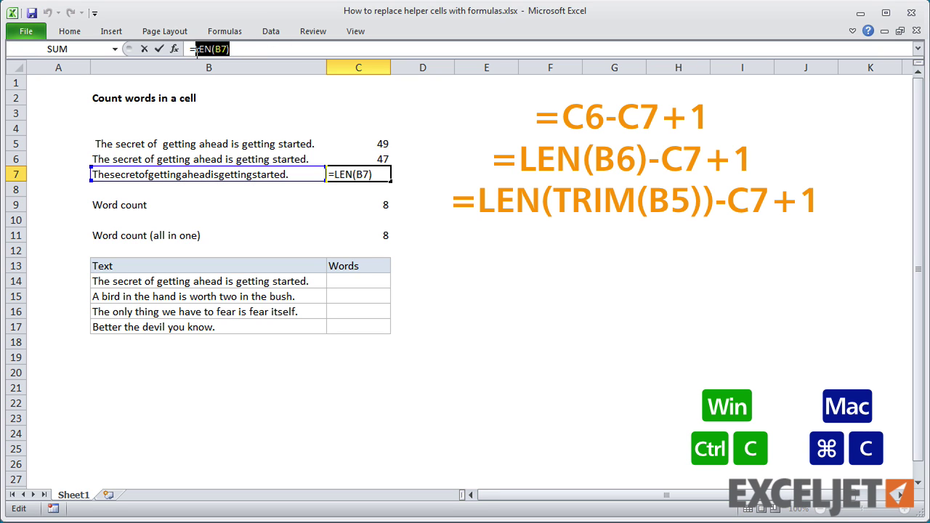
pyautogui.press('Escape')
pyautogui.click(355, 235)
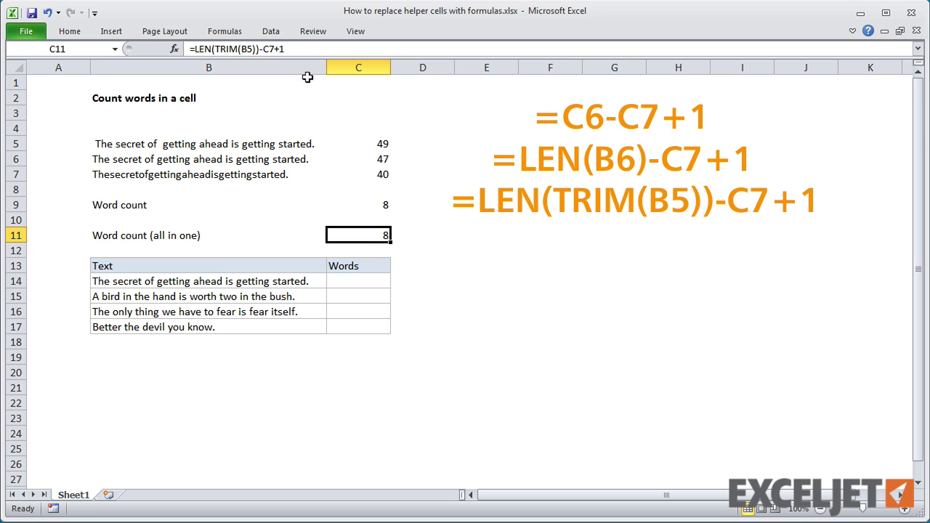
pyautogui.doubleClick(269, 49)
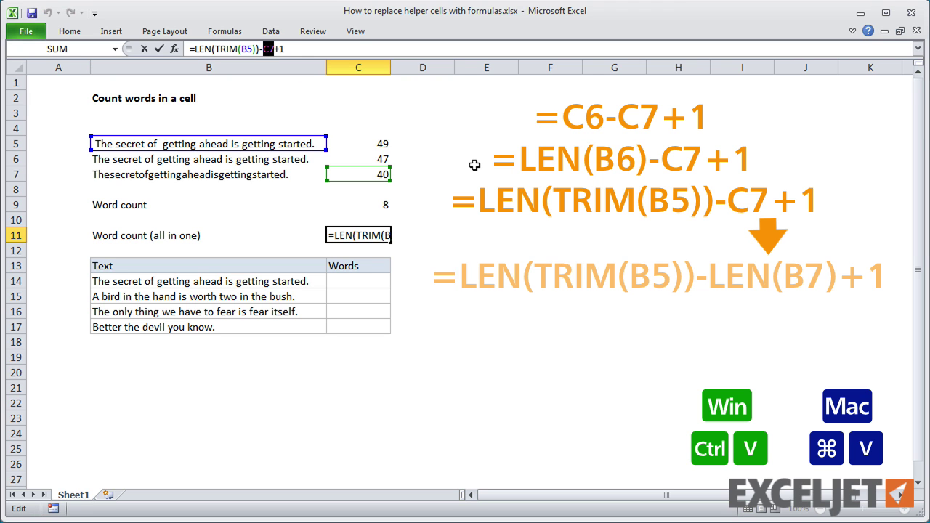
pyautogui.hotkey('ctrl', 'v')
pyautogui.press('Return')
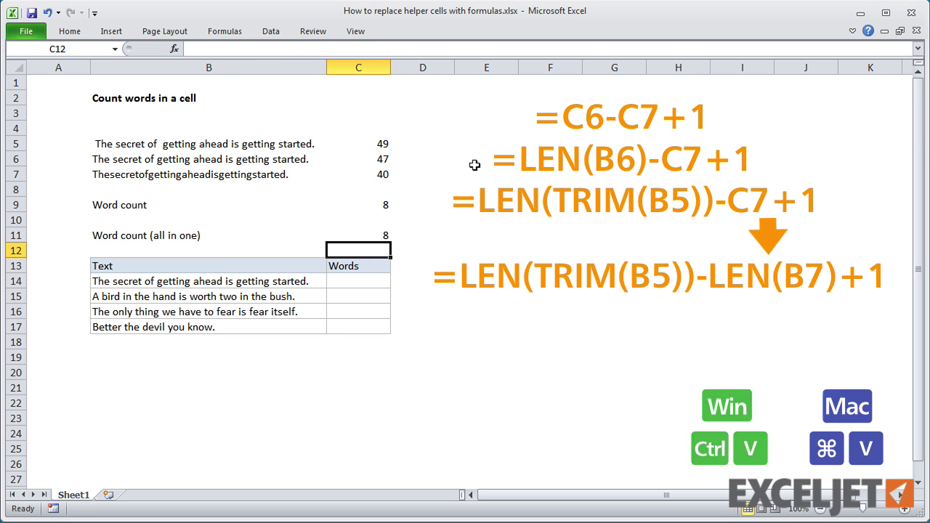
# Replace the B7 reference in the C11 formula with SUBSTITUTE(B5," ","") copied from B7, giving =LEN(TRIM(B5))-LEN(SUBSTITUTE(B5," ",""))+1
pyautogui.click(376, 234)
pyautogui.click(290, 48)
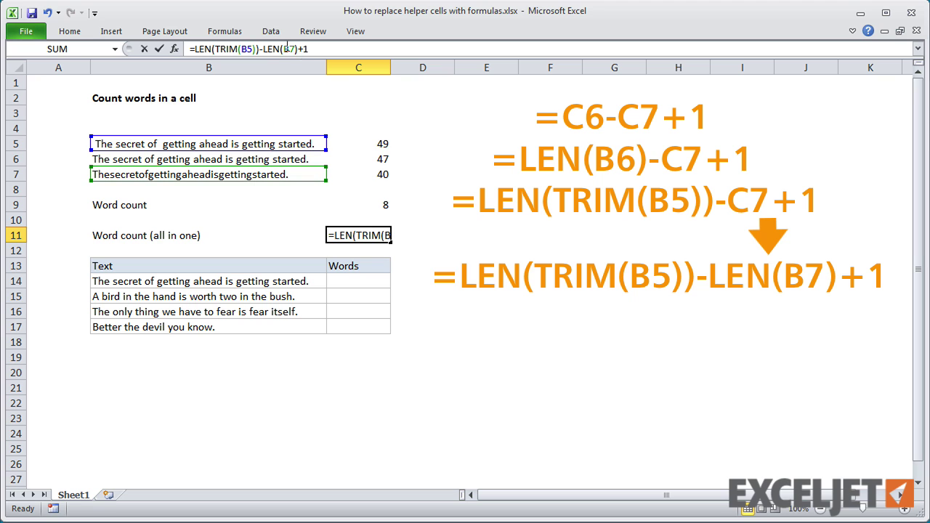
pyautogui.press('Escape')
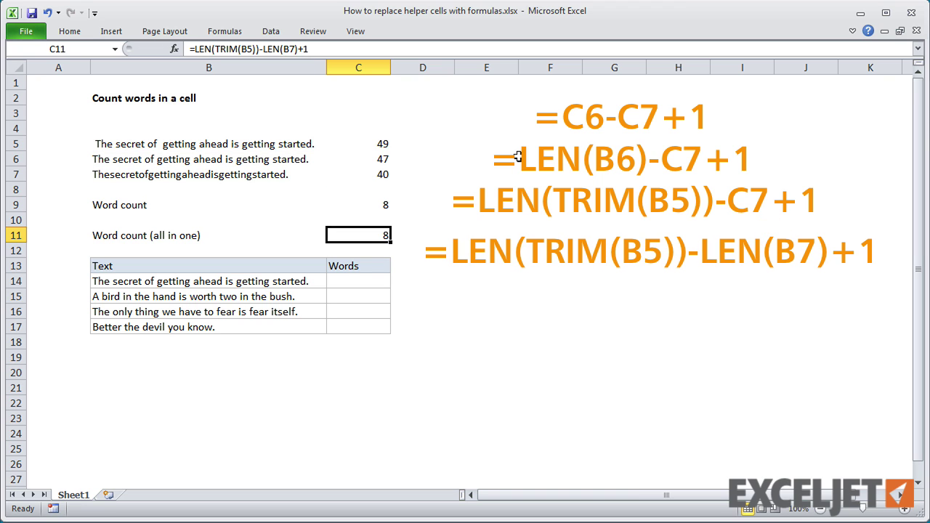
pyautogui.click(283, 173)
pyautogui.click(315, 42)
pyautogui.moveTo(312, 49); pyautogui.dragTo(195, 49)
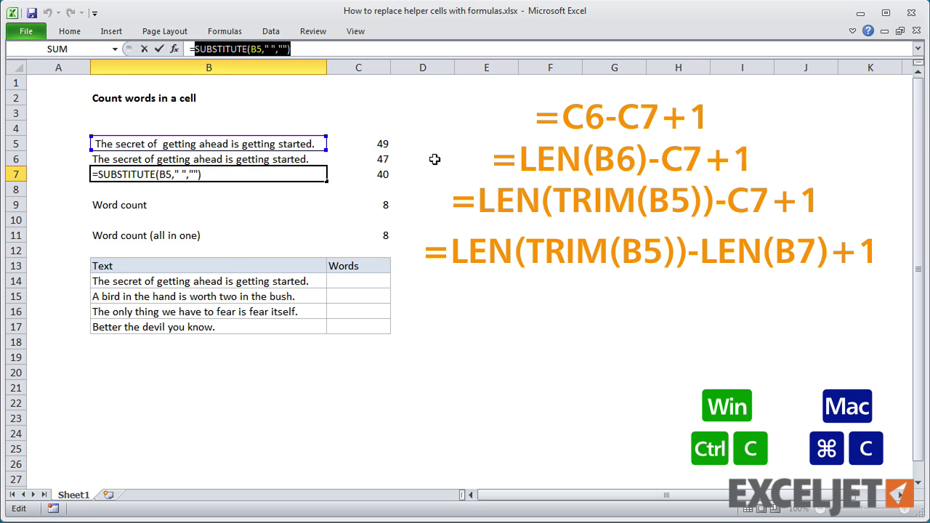
pyautogui.press('Escape')
pyautogui.click(375, 234)
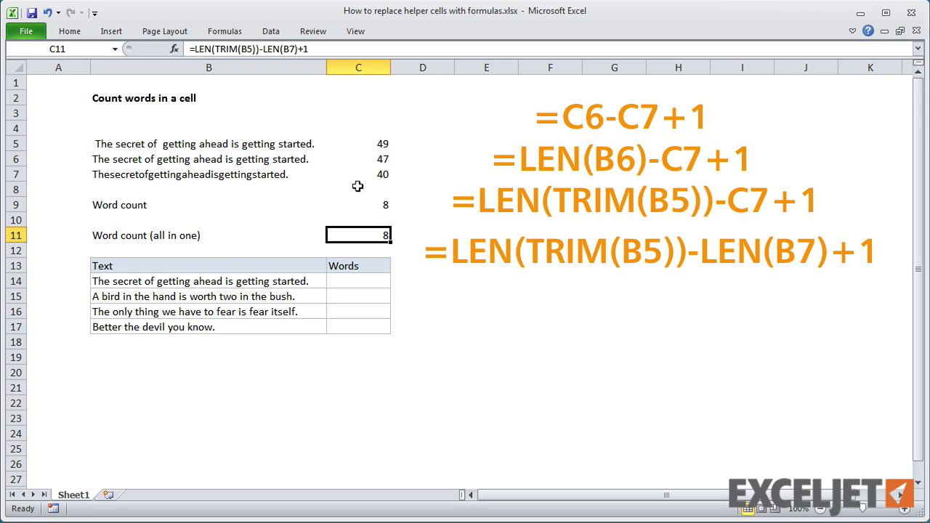
pyautogui.doubleClick(287, 49)
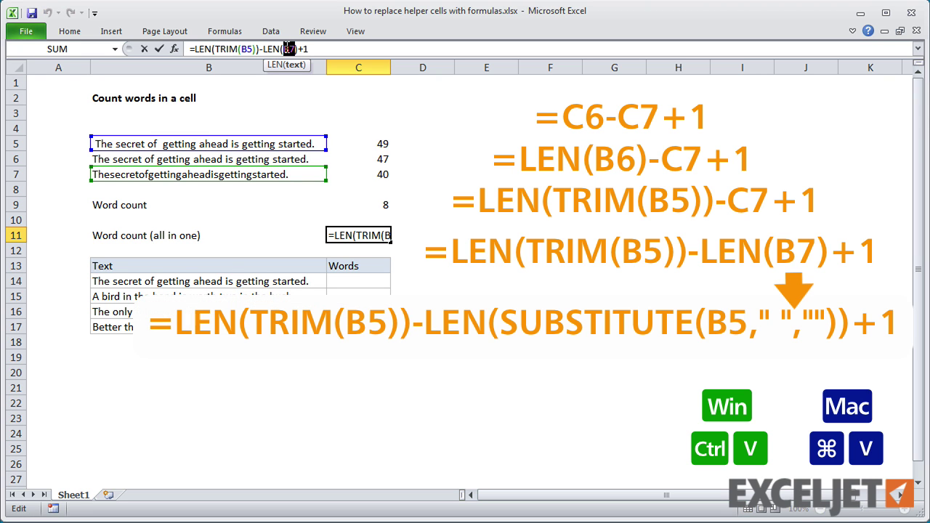
pyautogui.hotkey('ctrl', 'v')
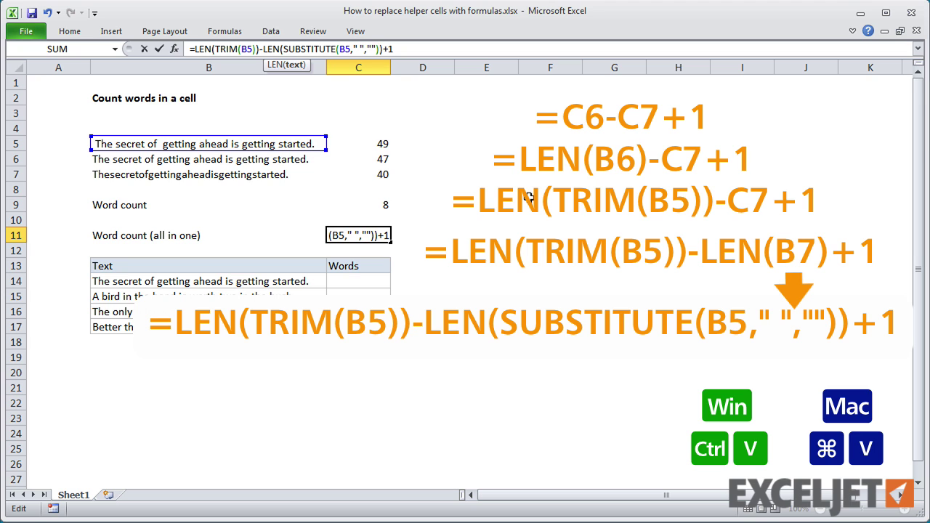
pyautogui.press('Return')
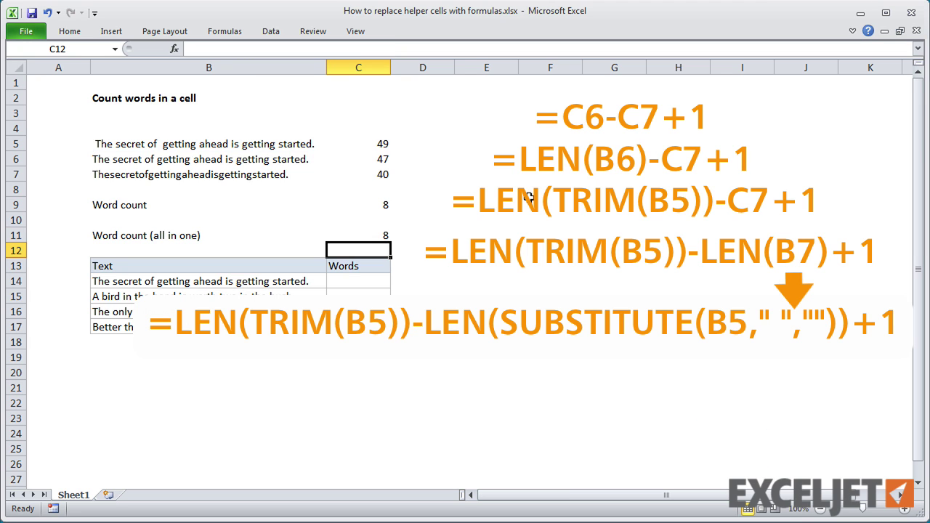
# Copy the complete all-in-one formula text from C11 and paste it into C14, the first cell of the Words column
pyautogui.click(389, 234)
pyautogui.moveTo(393, 49); pyautogui.dragTo(185, 49)
pyautogui.hotkey('ctrl', 'c')
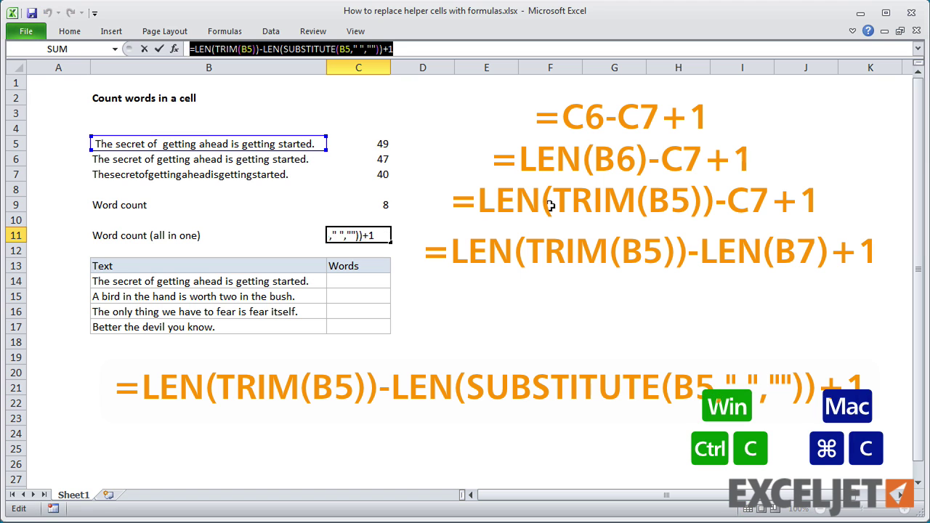
pyautogui.press('Escape')
pyautogui.click(384, 288)
pyautogui.click(276, 49)
pyautogui.hotkey('ctrl', 'v')
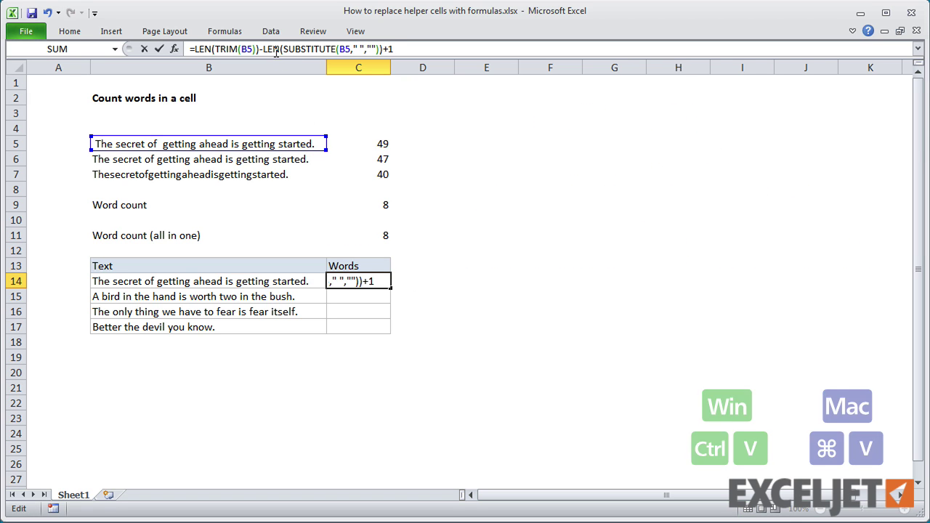
# Point both B5 references in the C14 formula to B14, giving =LEN(TRIM(B14))-LEN(SUBSTITUTE(B14," ",""))+1
pyautogui.doubleClick(249, 49)
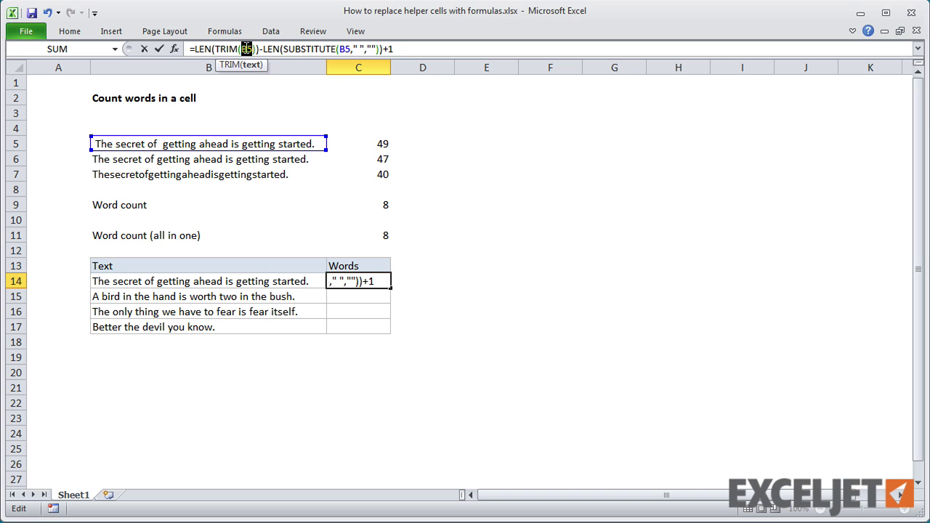
pyautogui.click(258, 281)
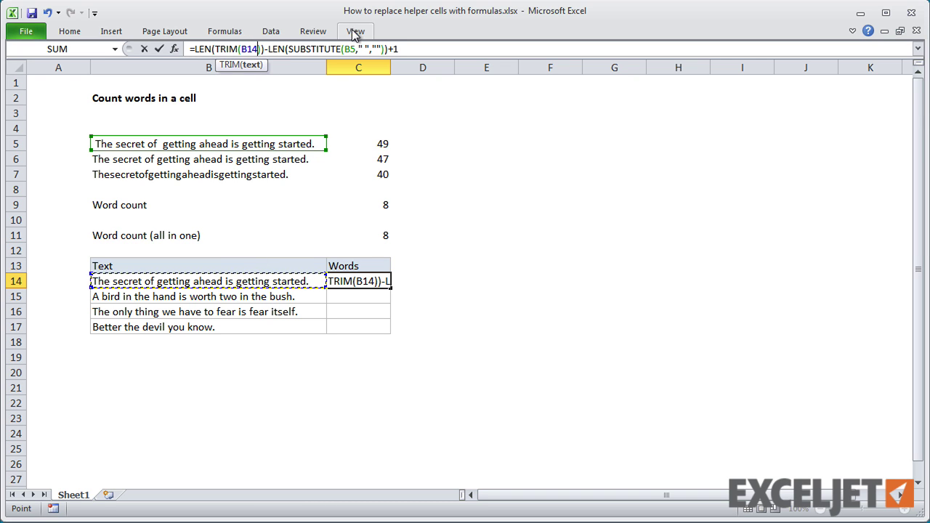
pyautogui.click(347, 49)
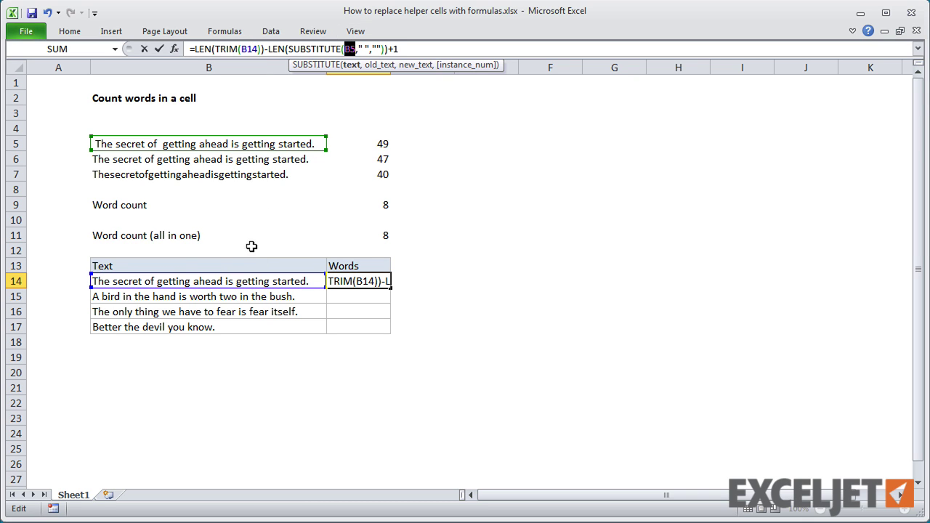
pyautogui.click(221, 281)
pyautogui.press('Return')
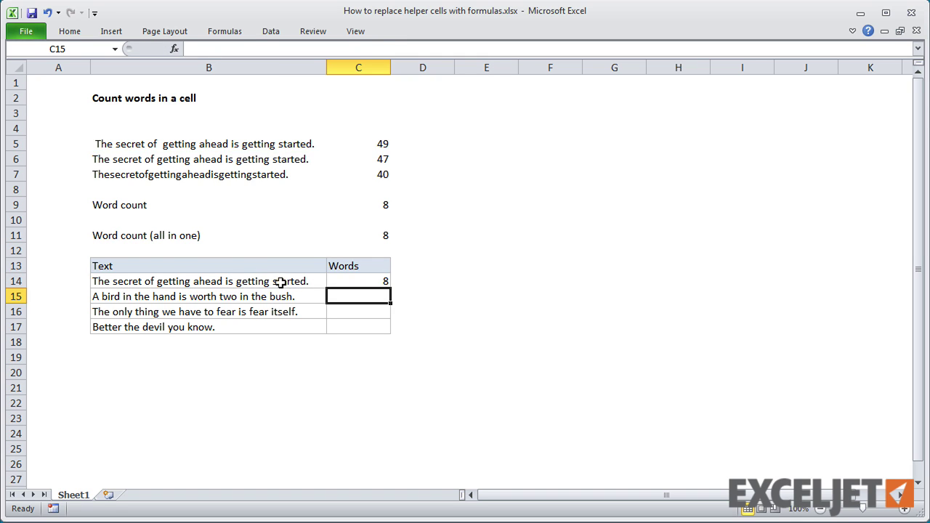
# Fill the word count formula from C14 down through C17 and reselect C14
pyautogui.click(341, 281)
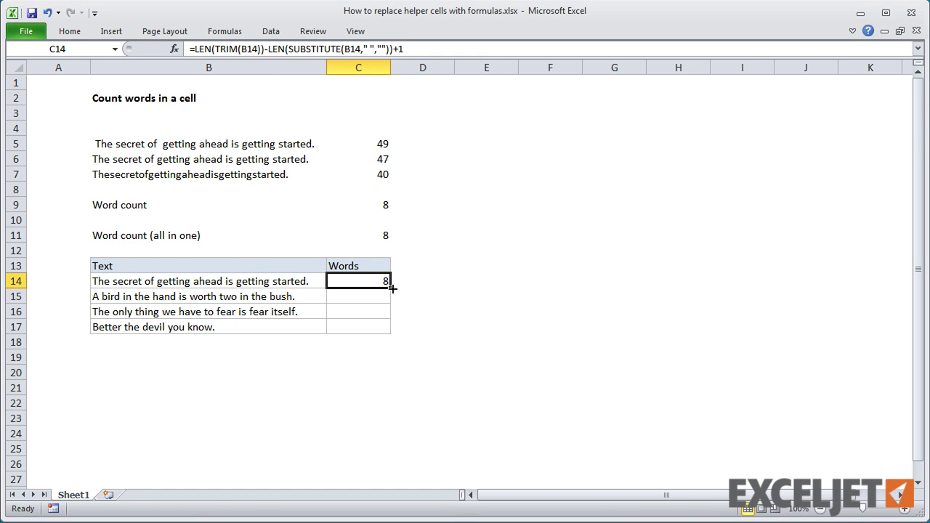
pyautogui.doubleClick(392, 288)
pyautogui.click(376, 280)
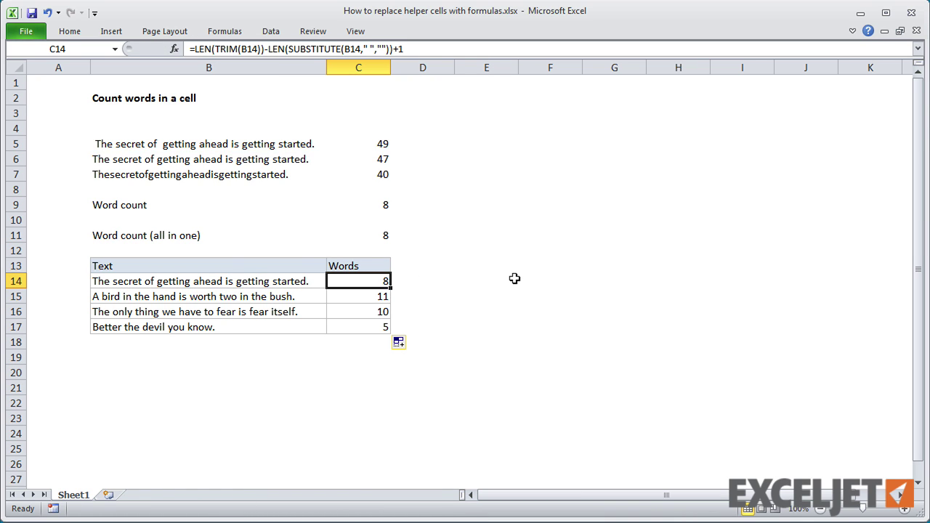